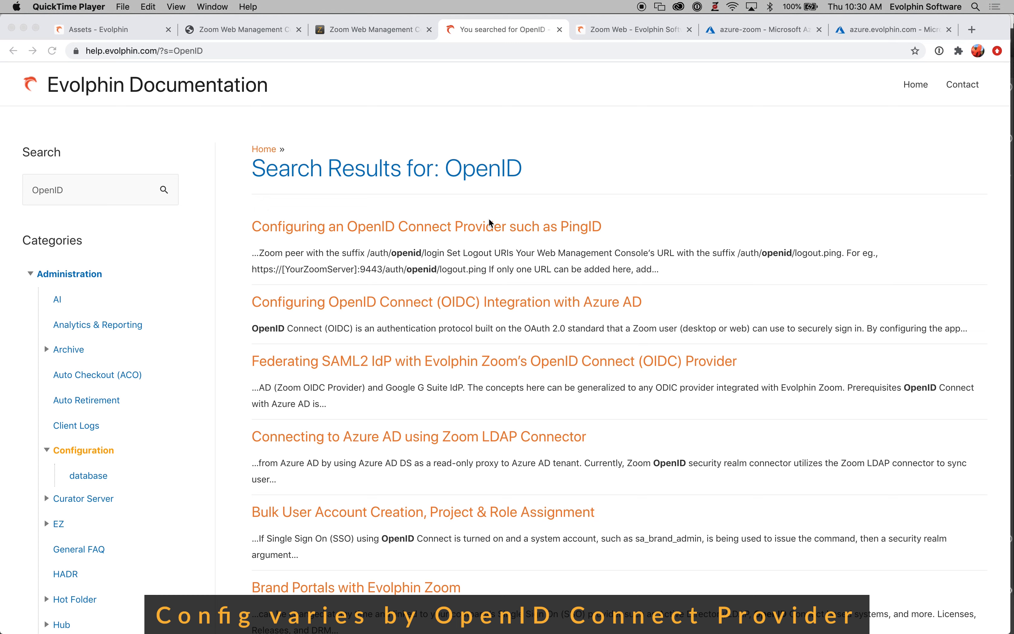
# Open the article on configuring OpenID Connect (OIDC) integration with Azure AD and read its prerequisites and app registration step
pyautogui.click(486, 303)
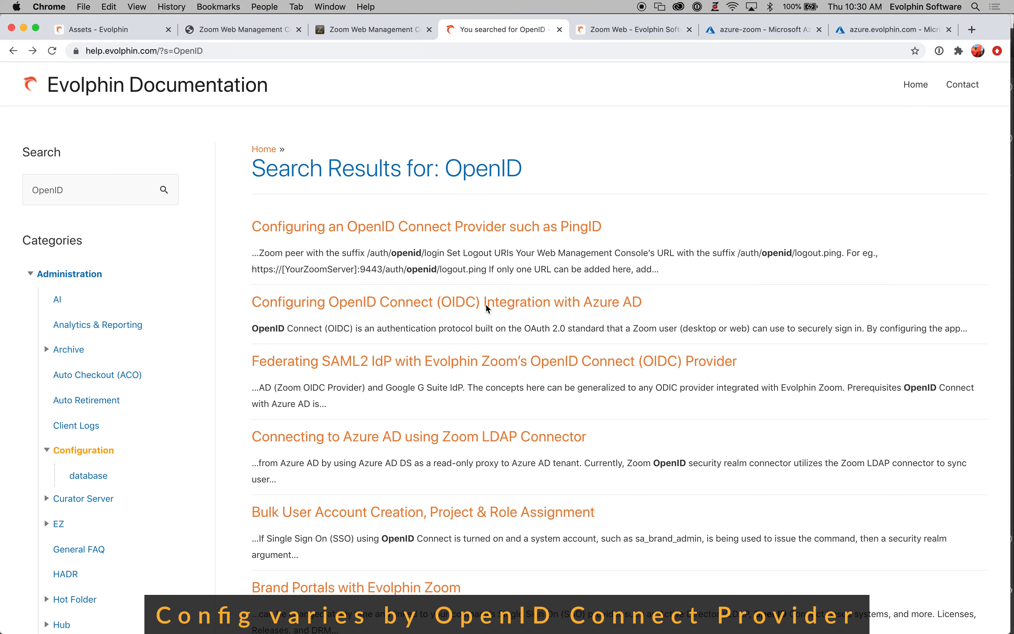
pyautogui.click(513, 309)
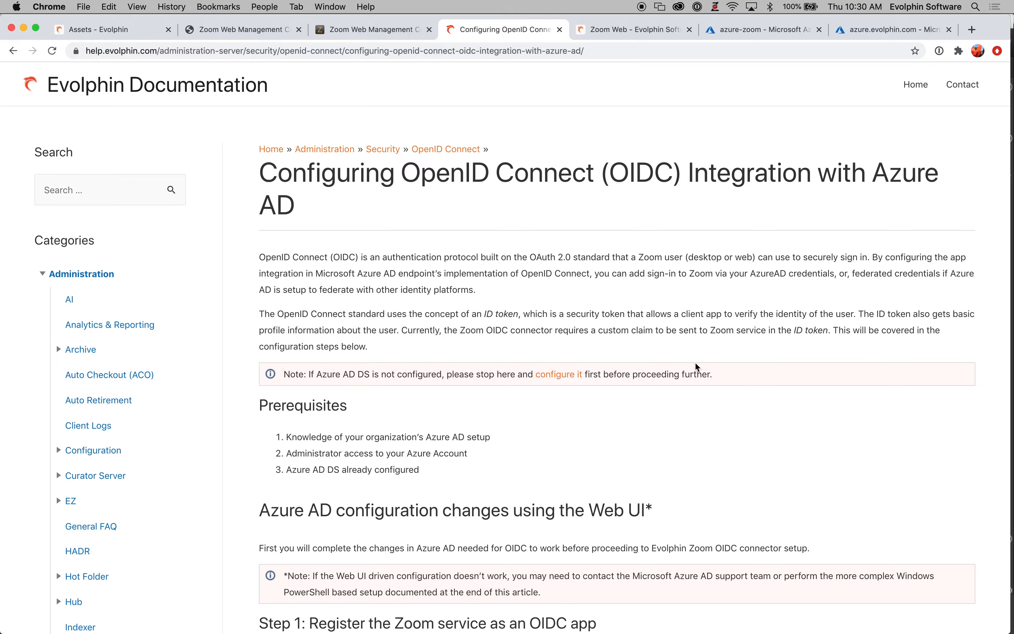
pyautogui.scroll(-5, 693, 360)
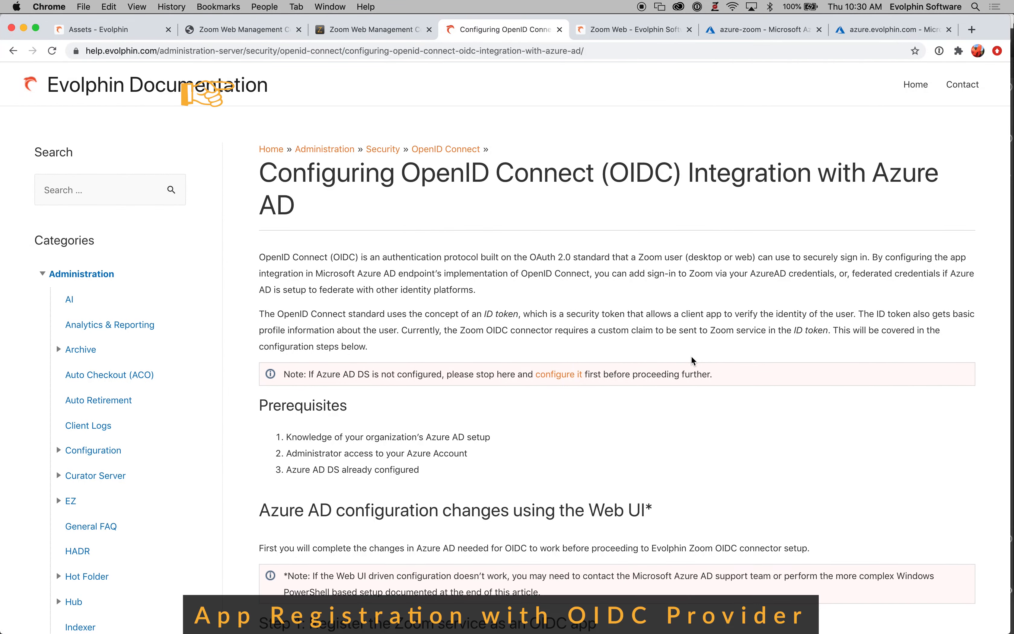
pyautogui.scroll(-2, 691, 358)
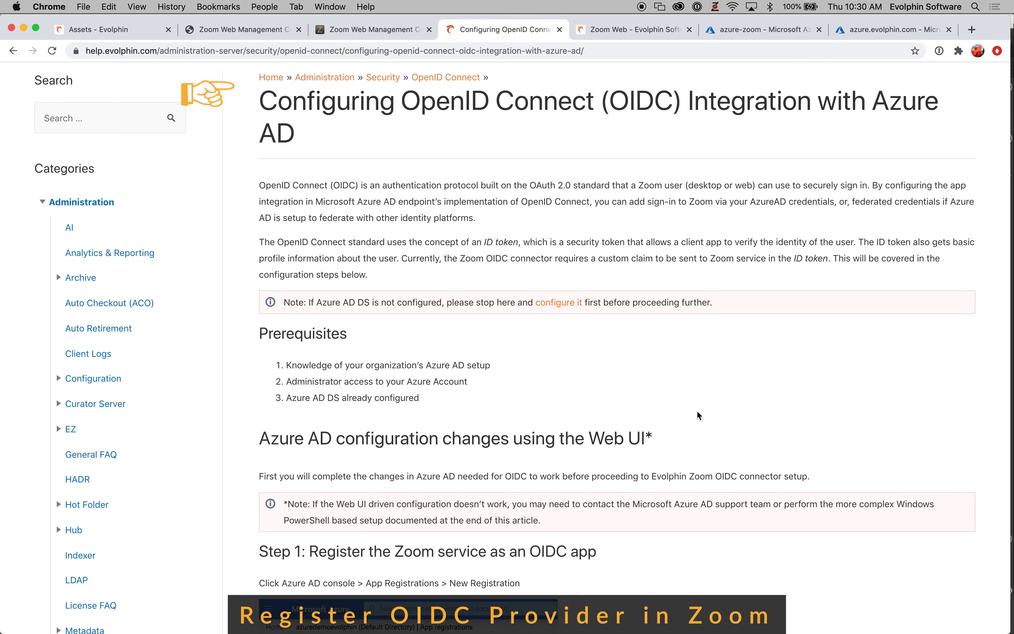
pyautogui.scroll(-10, 698, 413)
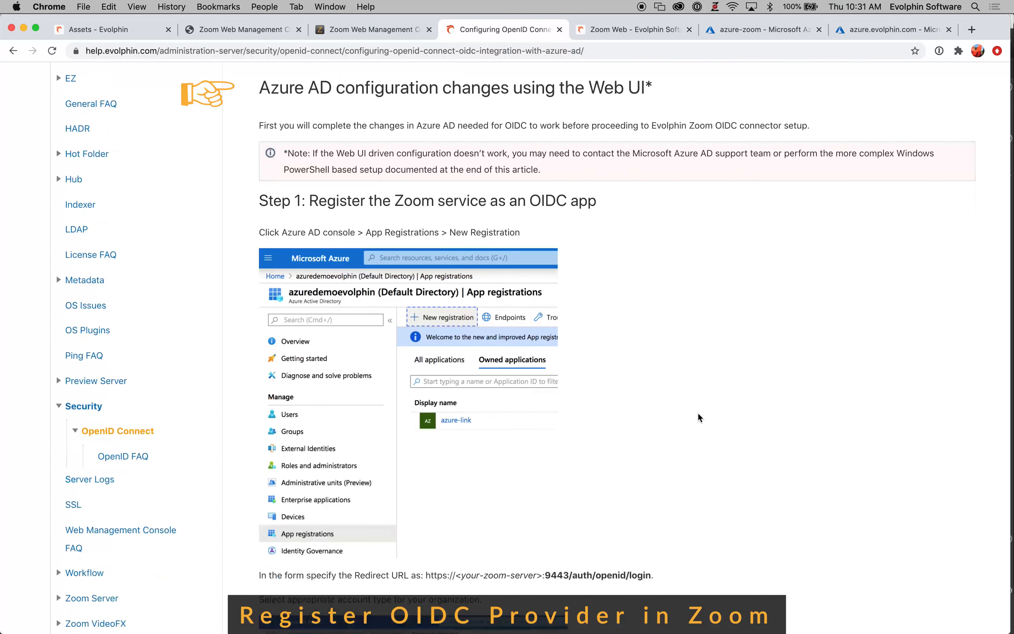
# Review the azure-zoom app's authentication settings in the Azure portal, highlighting the auth/openid/login suffix of the redirect URI
pyautogui.click(732, 29)
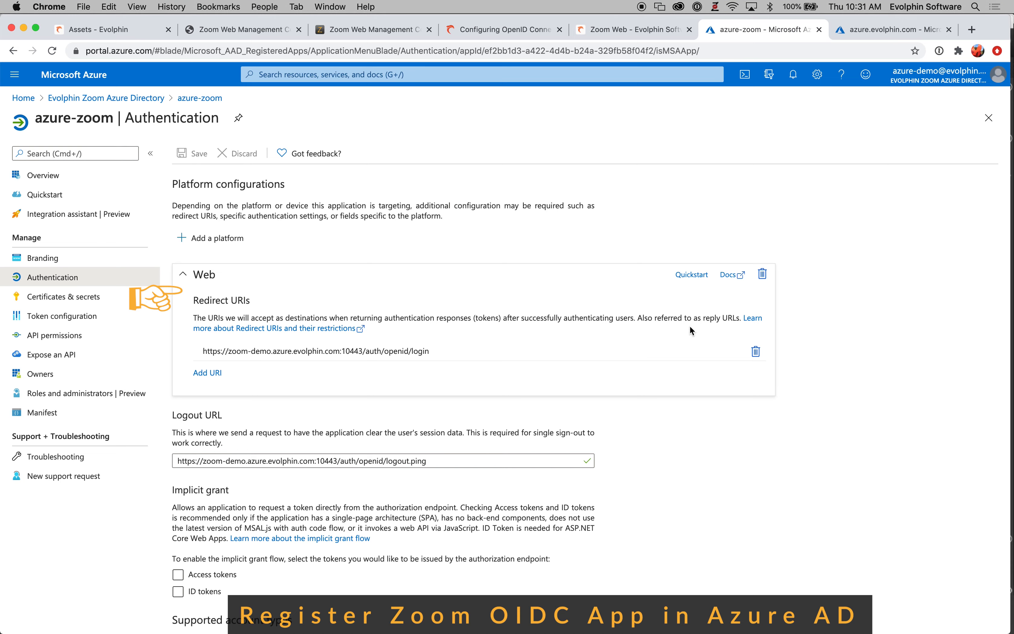
pyautogui.scroll(-3, 848, 498)
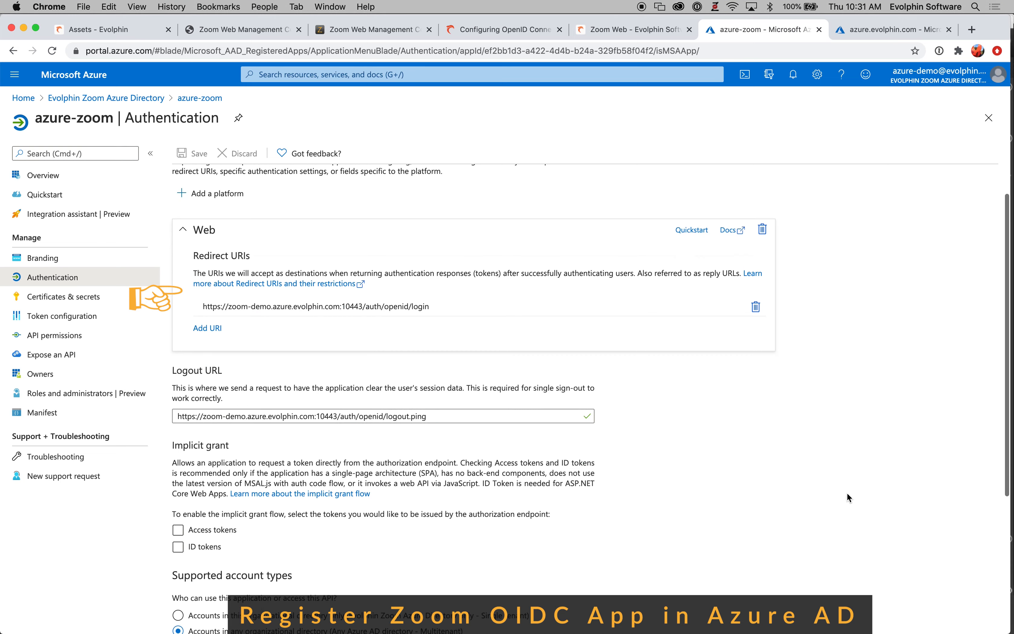
pyautogui.scroll(-2, 848, 498)
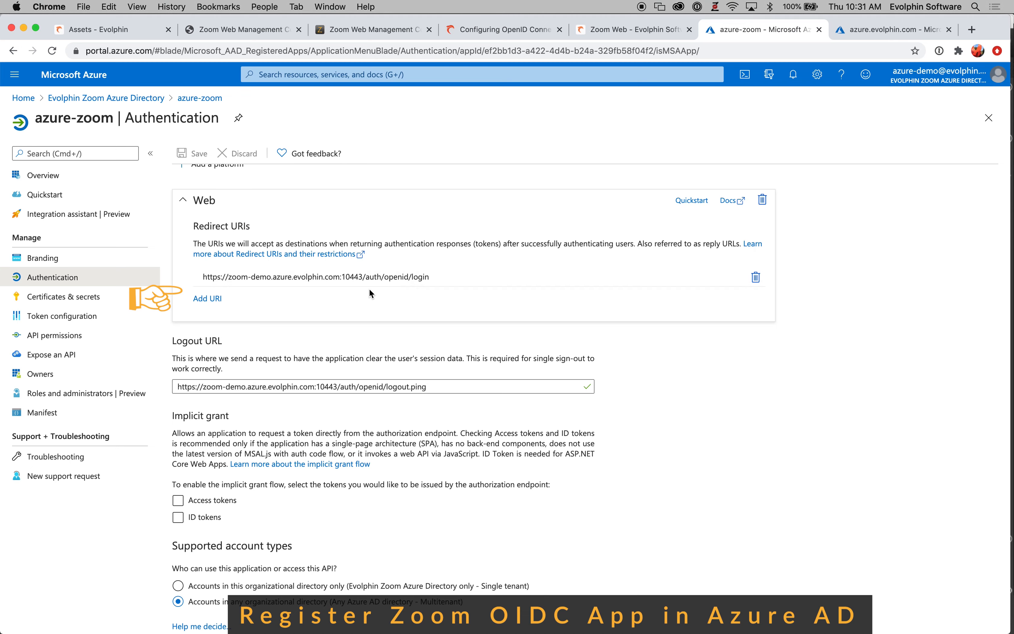
pyautogui.scroll(-2, 773, 473)
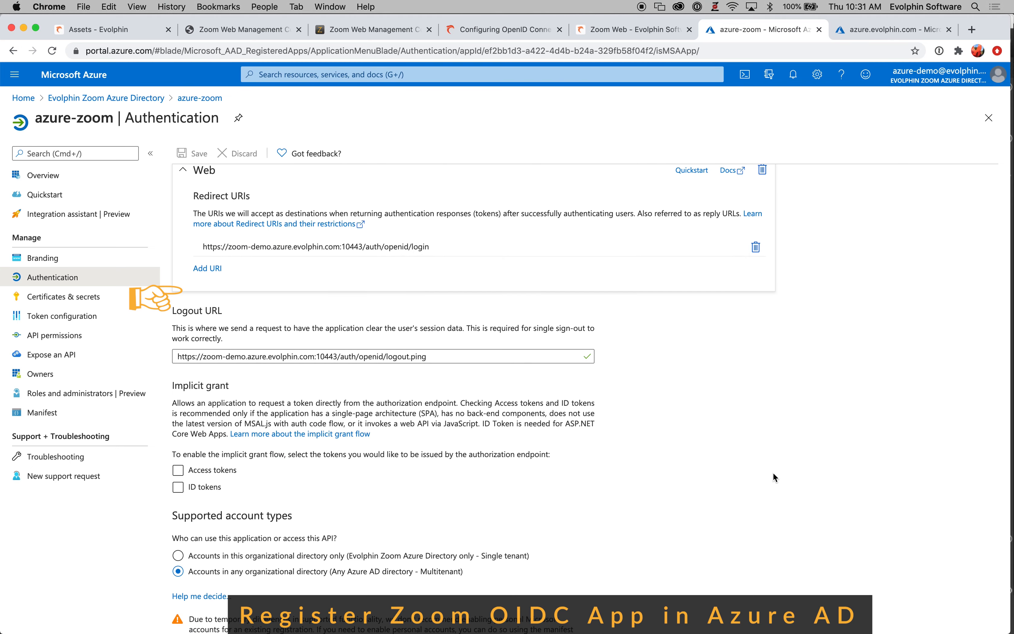
pyautogui.scroll(6, 773, 472)
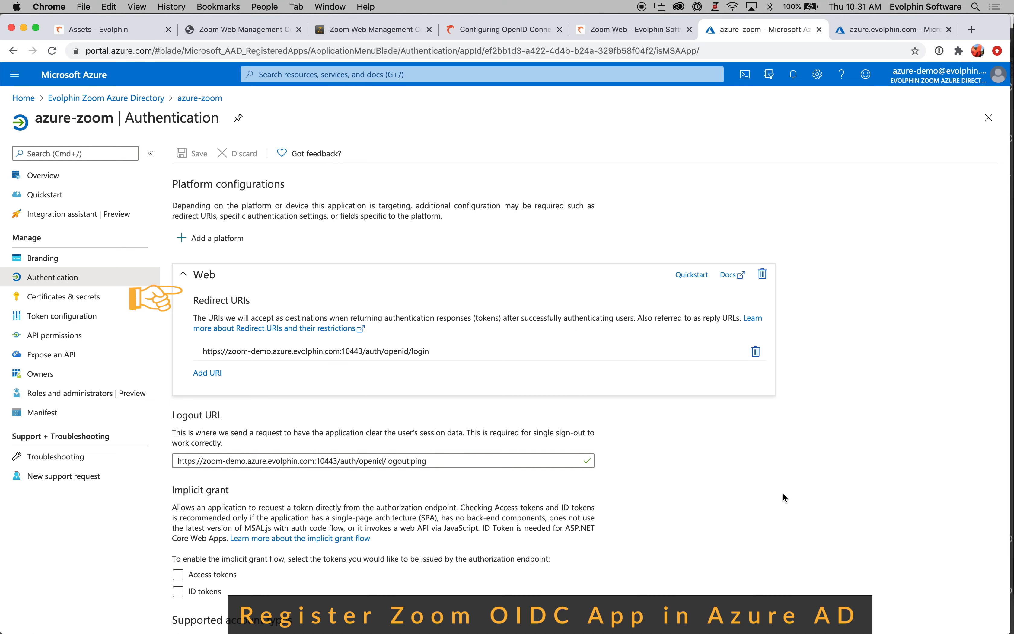
pyautogui.scroll(-3, 783, 492)
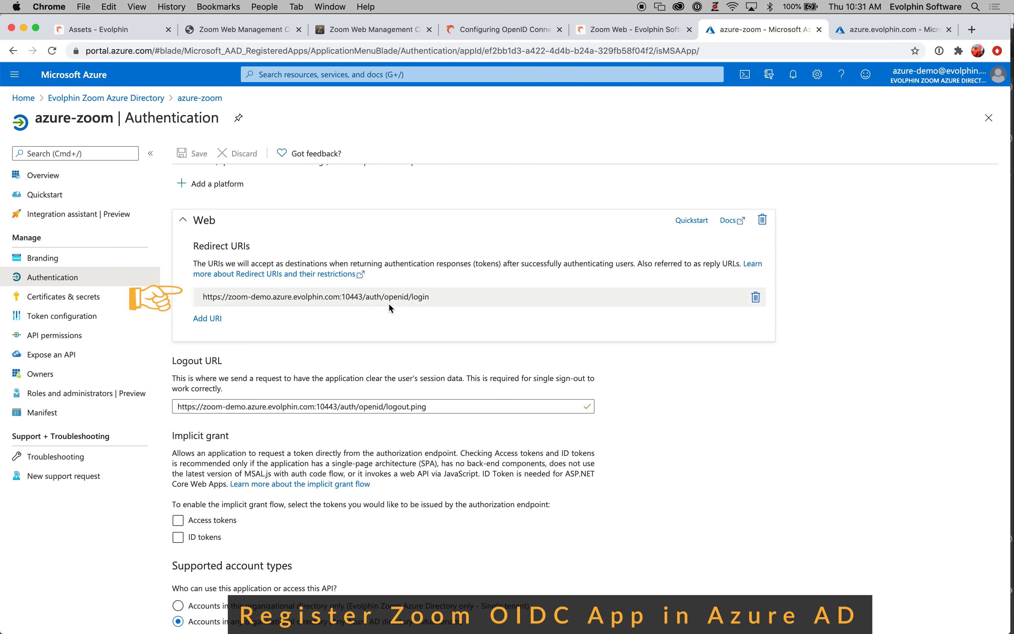
pyautogui.moveTo(367, 296); pyautogui.dragTo(434, 298)
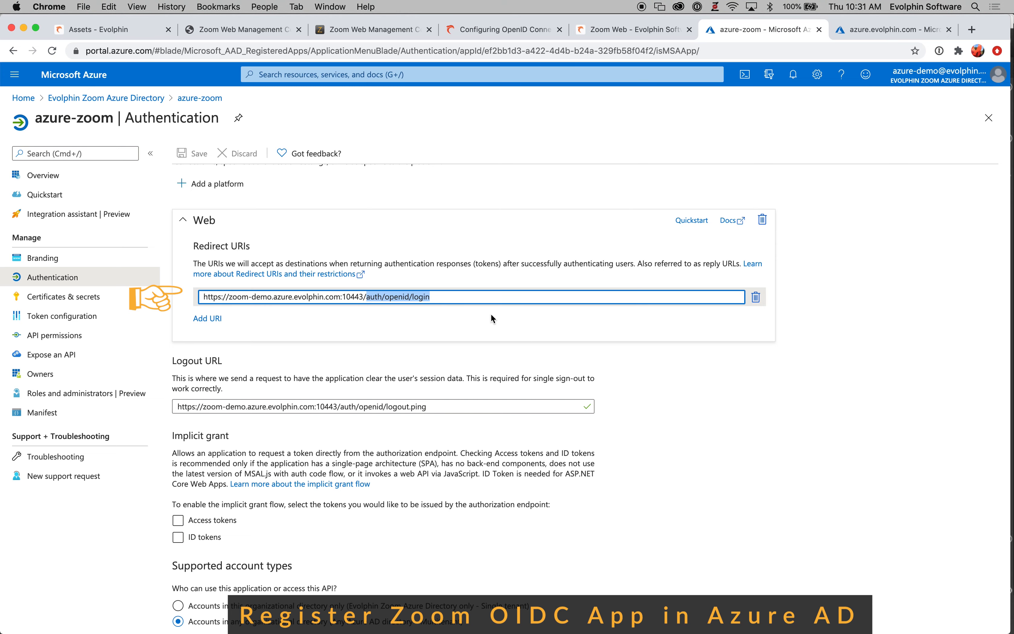
pyautogui.click(742, 460)
pyautogui.scroll(2, 743, 460)
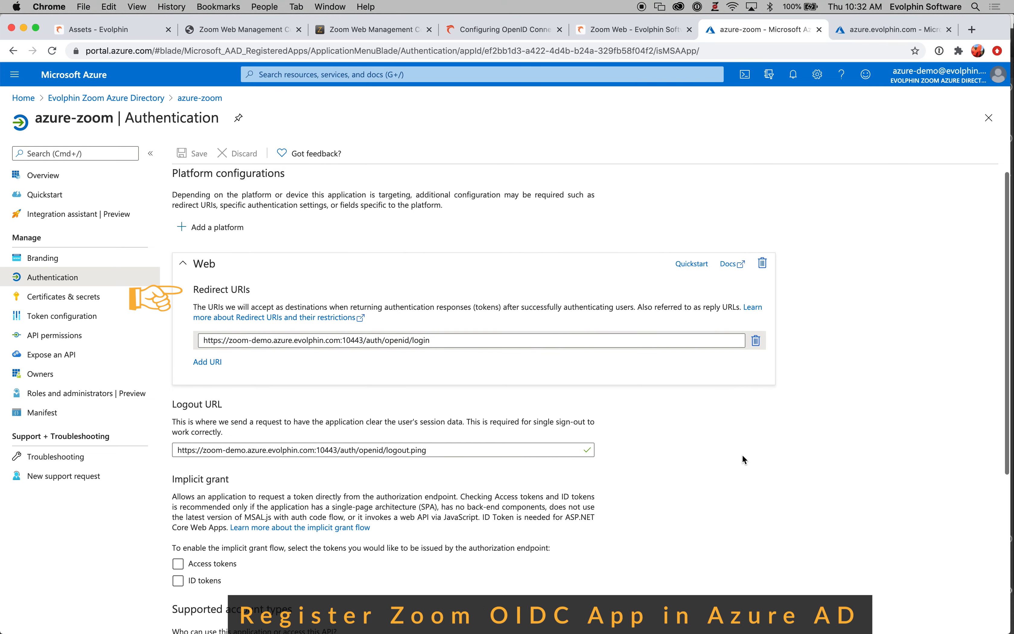
# Inspect the azure-zoom app's branding, token configuration and manifest
pyautogui.click(44, 260)
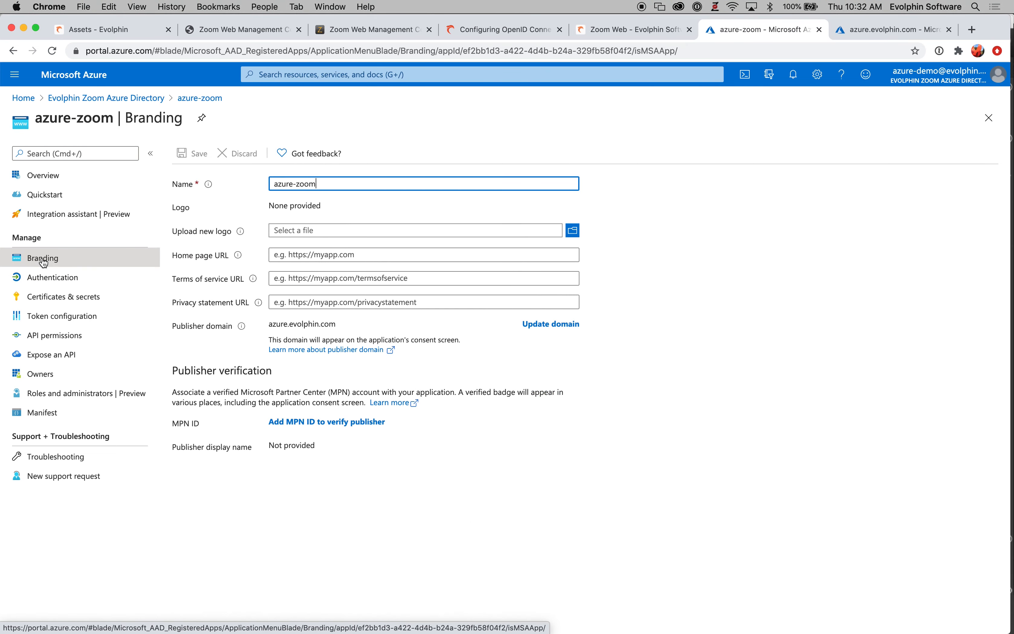
pyautogui.click(56, 325)
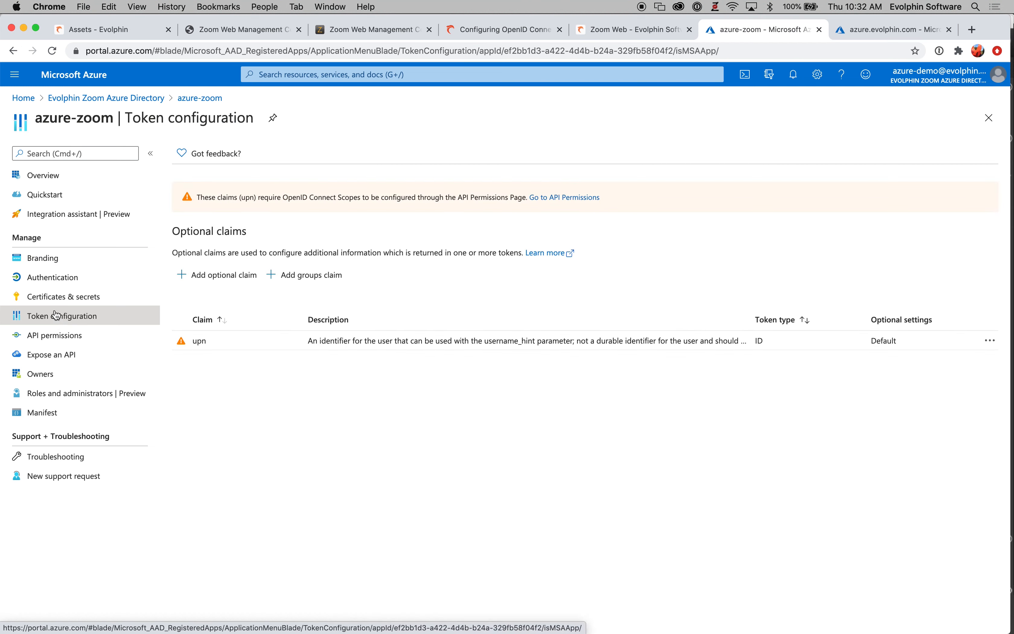
pyautogui.click(39, 417)
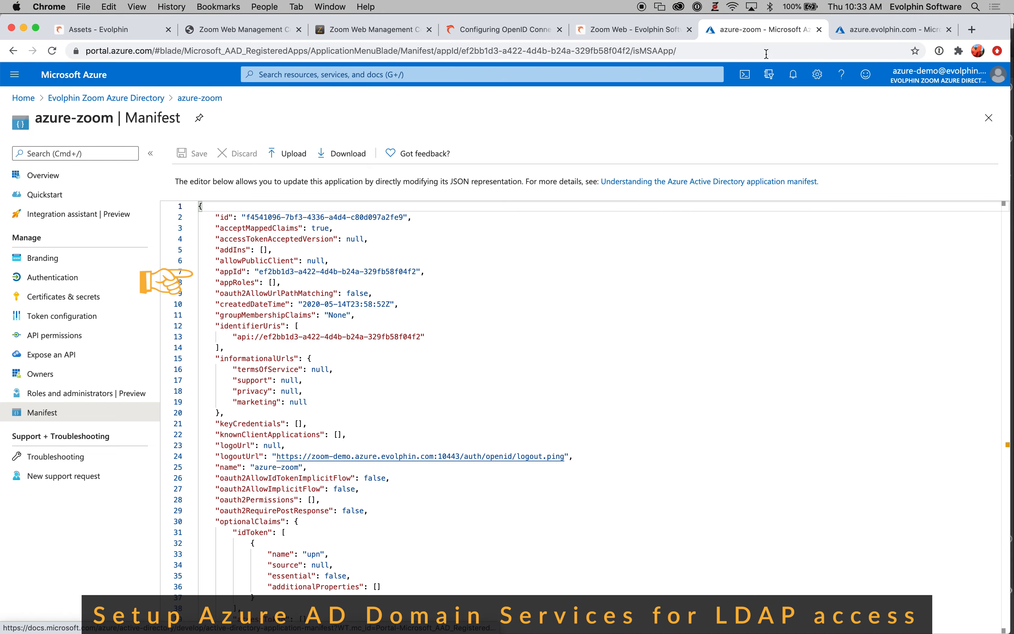
# Check the secure LDAP settings of Azure AD Domain Services, and the matching LDAP server settings in the Zoom Web Management Console
pyautogui.click(879, 30)
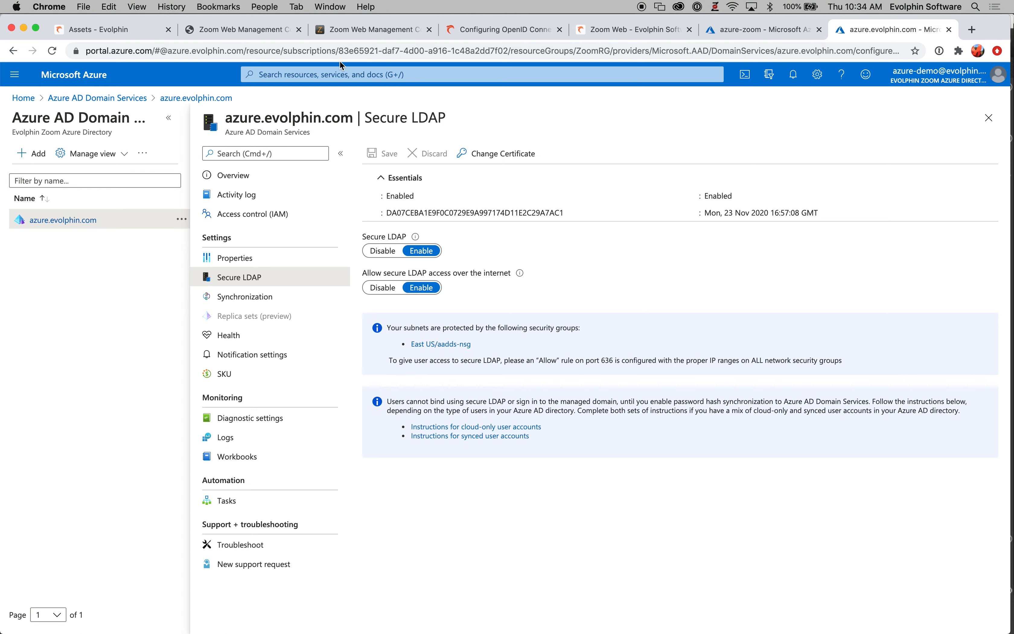
pyautogui.click(342, 30)
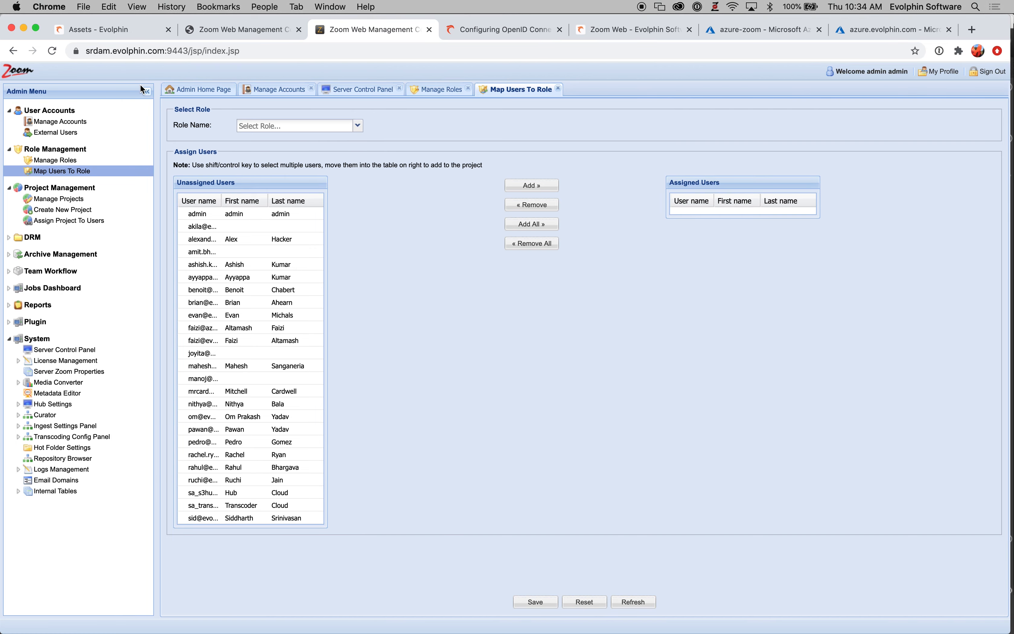
pyautogui.click(62, 353)
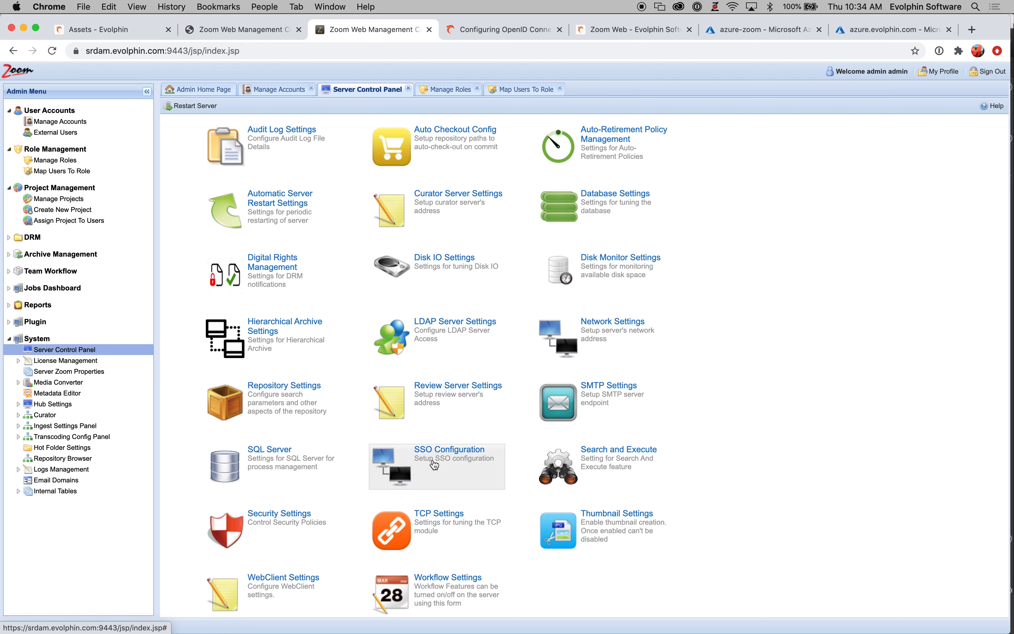
pyautogui.click(442, 335)
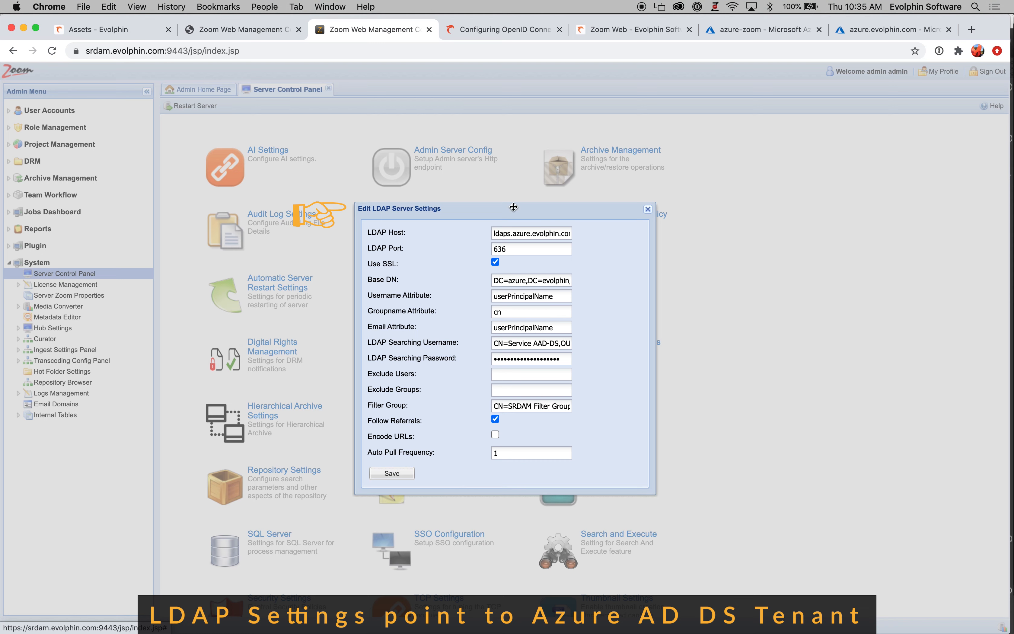
pyautogui.click(648, 209)
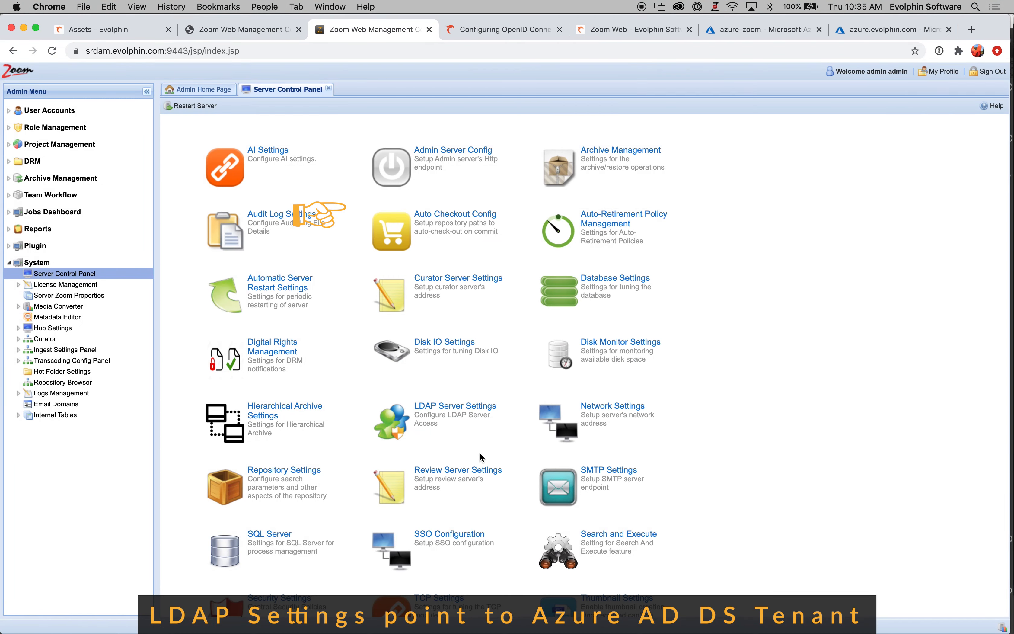
# Examine the SSO configuration in the Zoom console against the azure-zoom app manifest in Azure, leaving the configuration unchanged
pyautogui.click(441, 538)
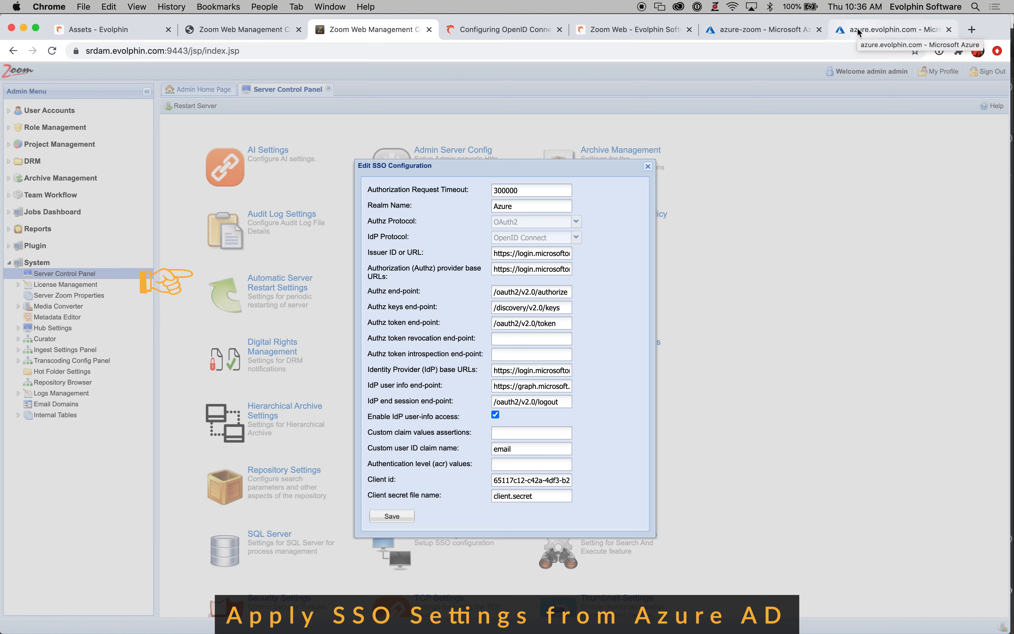
pyautogui.click(764, 29)
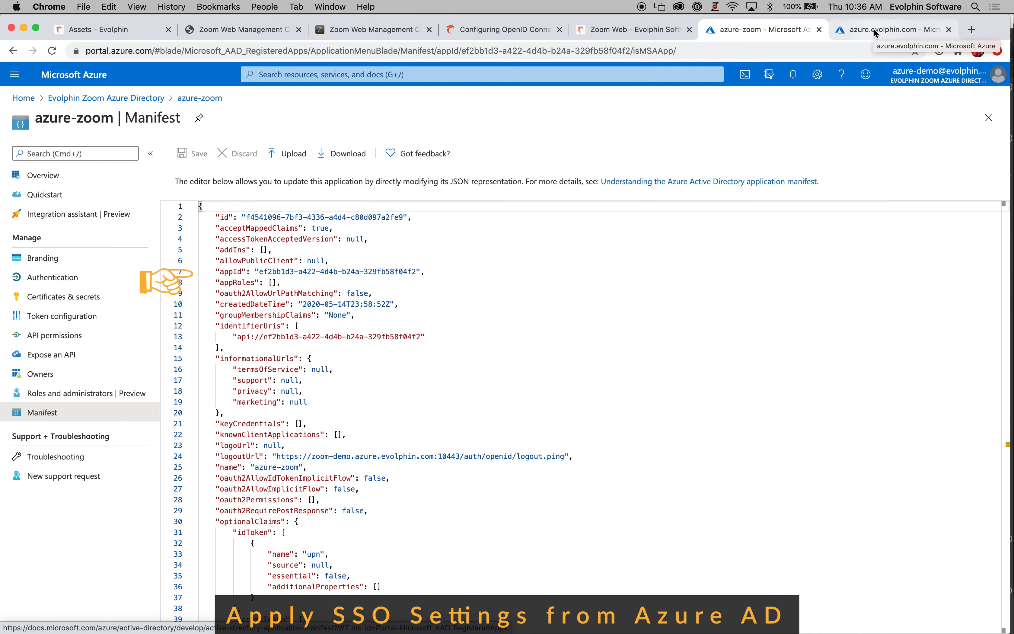
pyautogui.click(370, 32)
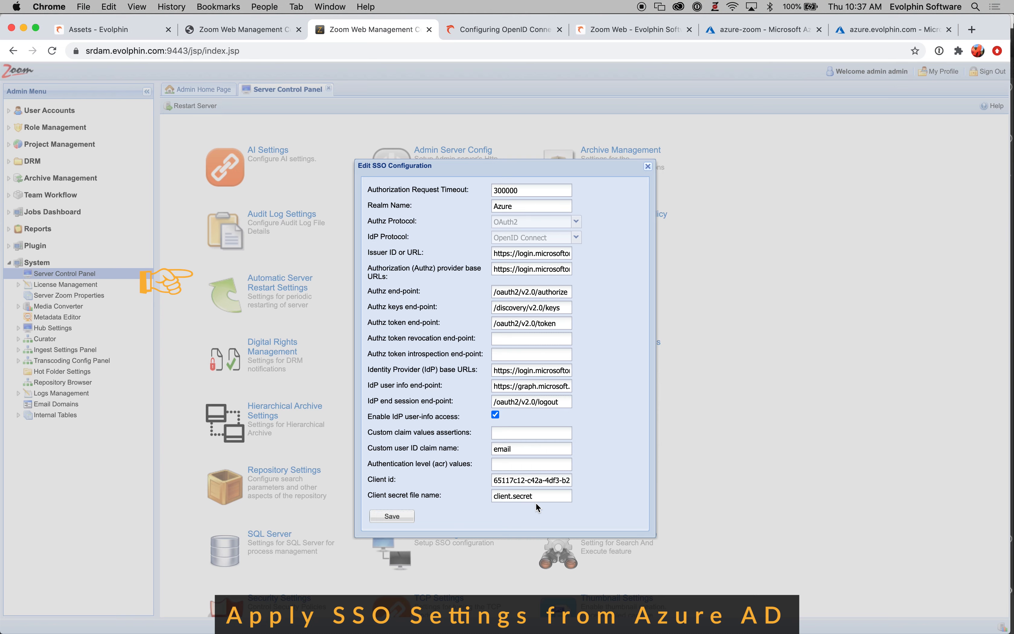
pyautogui.click(648, 166)
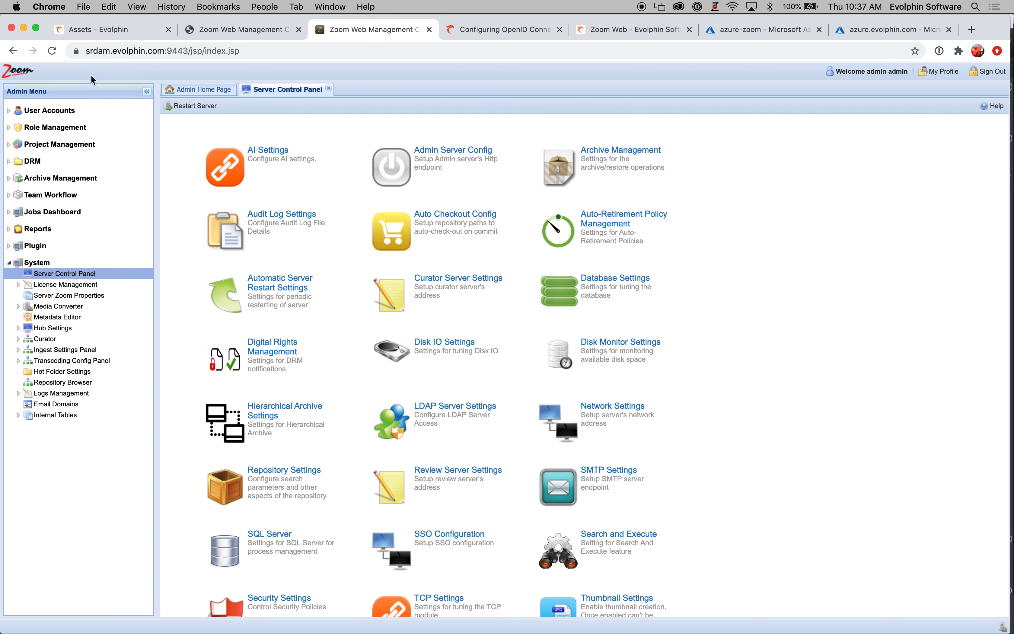
# View the managed user accounts and the external users in the Zoom console
pyautogui.click(10, 112)
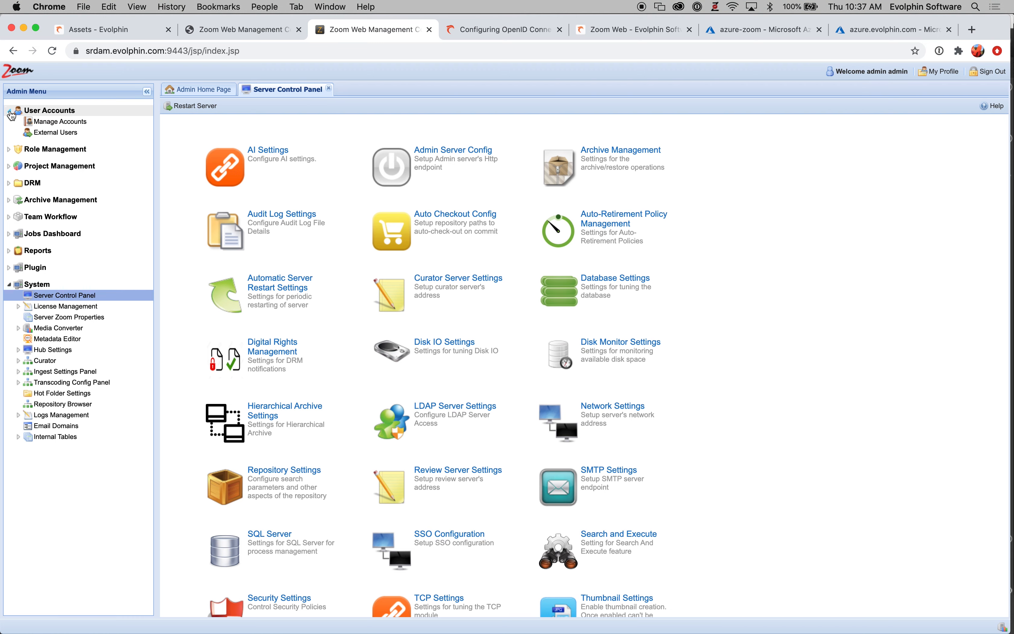
pyautogui.click(59, 124)
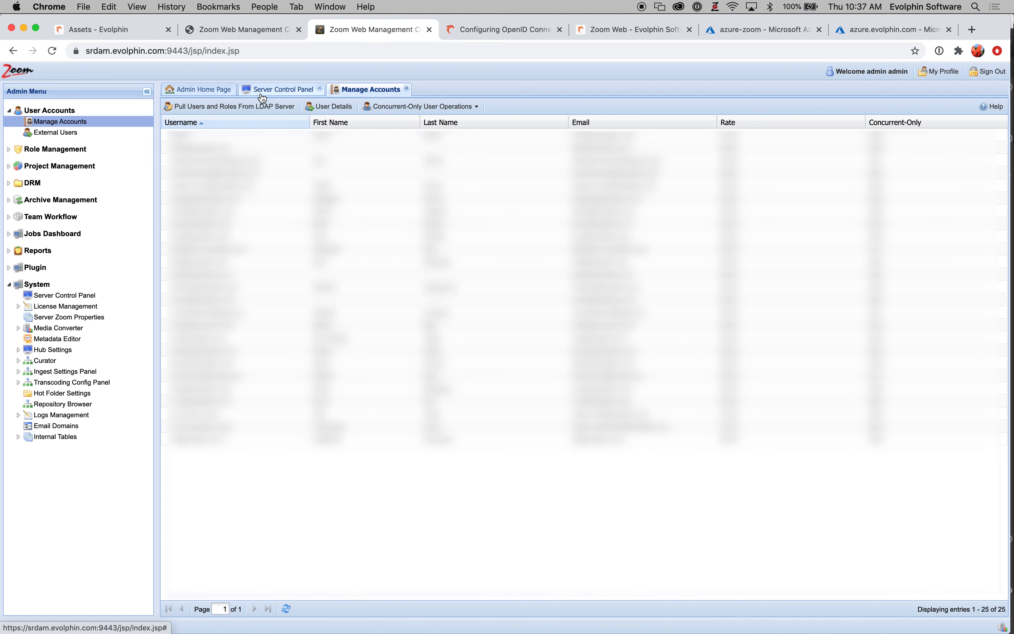
pyautogui.click(61, 137)
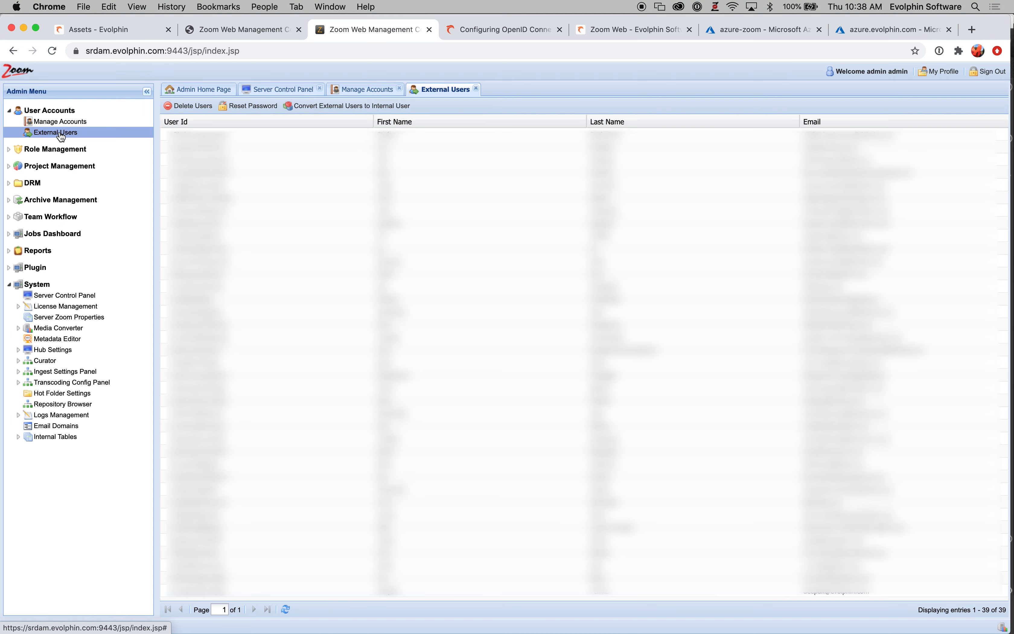
# Review all identity providers under External Identities in Azure, including the blank form for a new SAML/WS-Fed identity provider
pyautogui.click(739, 37)
pyautogui.click(27, 308)
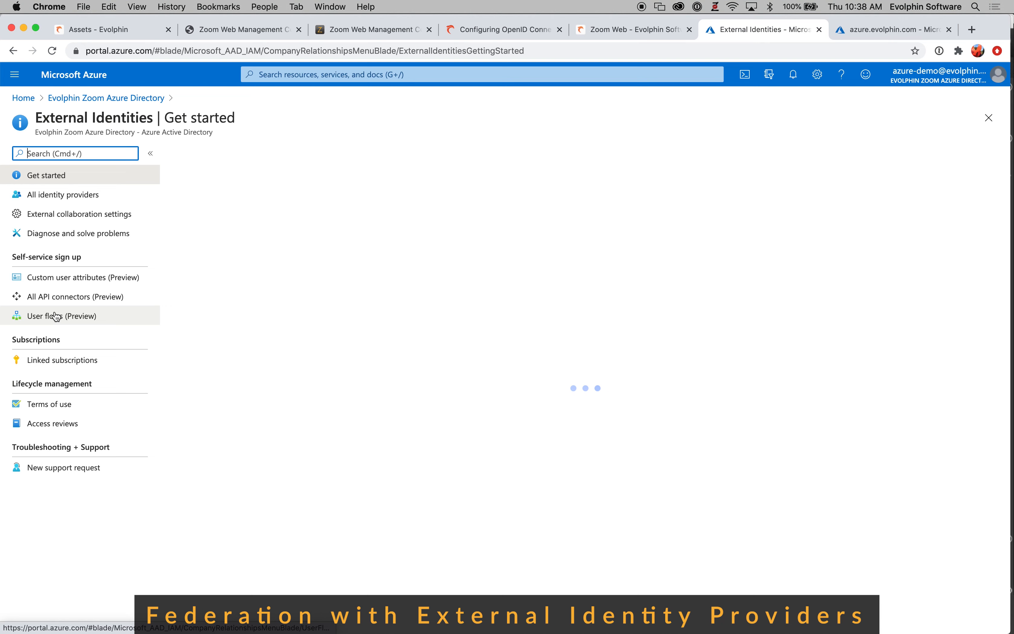
pyautogui.click(53, 196)
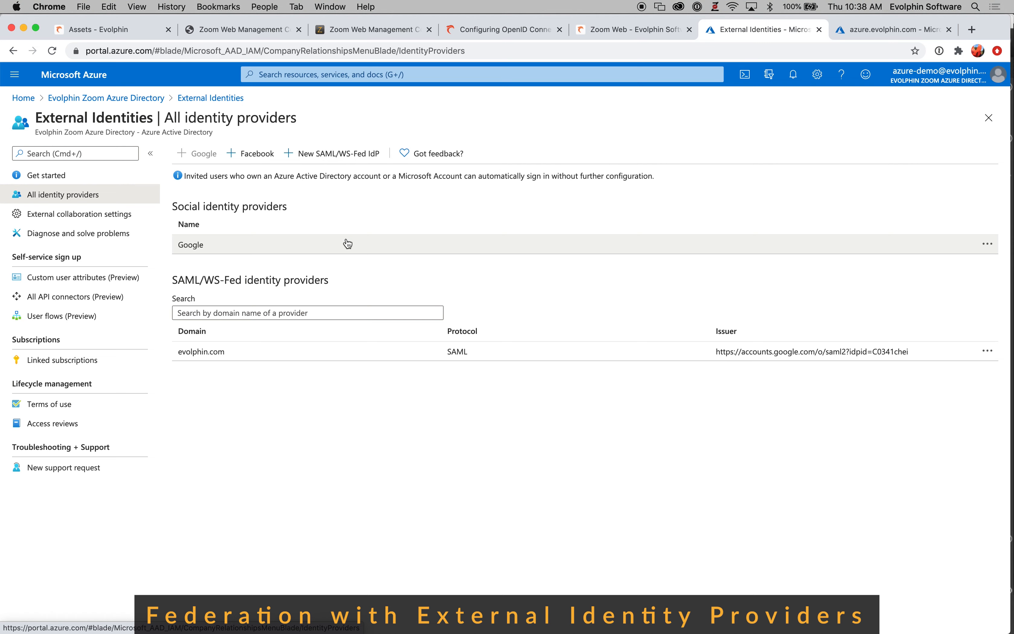
pyautogui.click(315, 156)
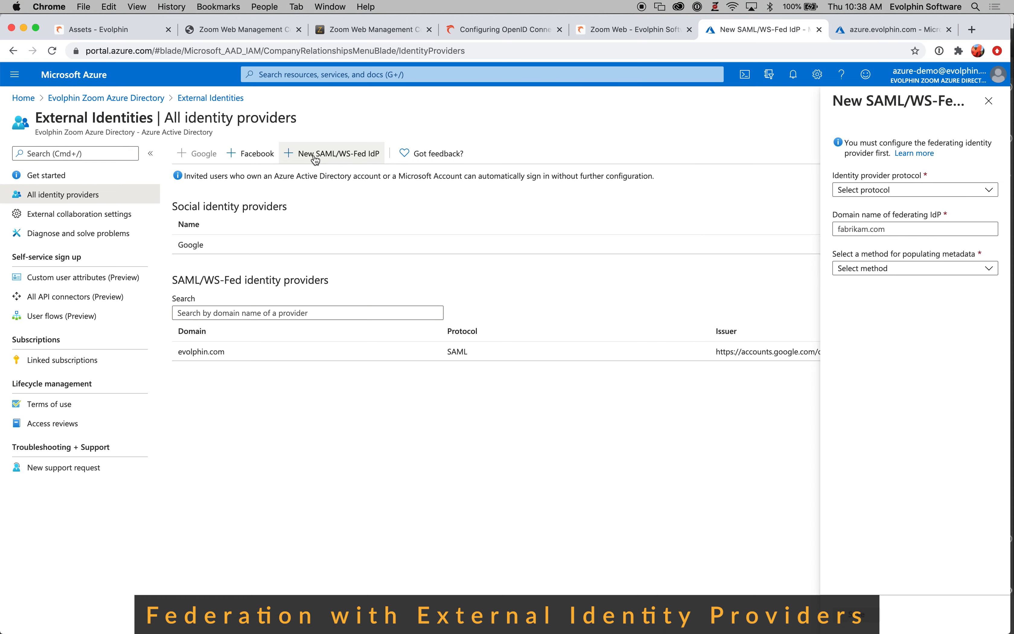
pyautogui.click(993, 111)
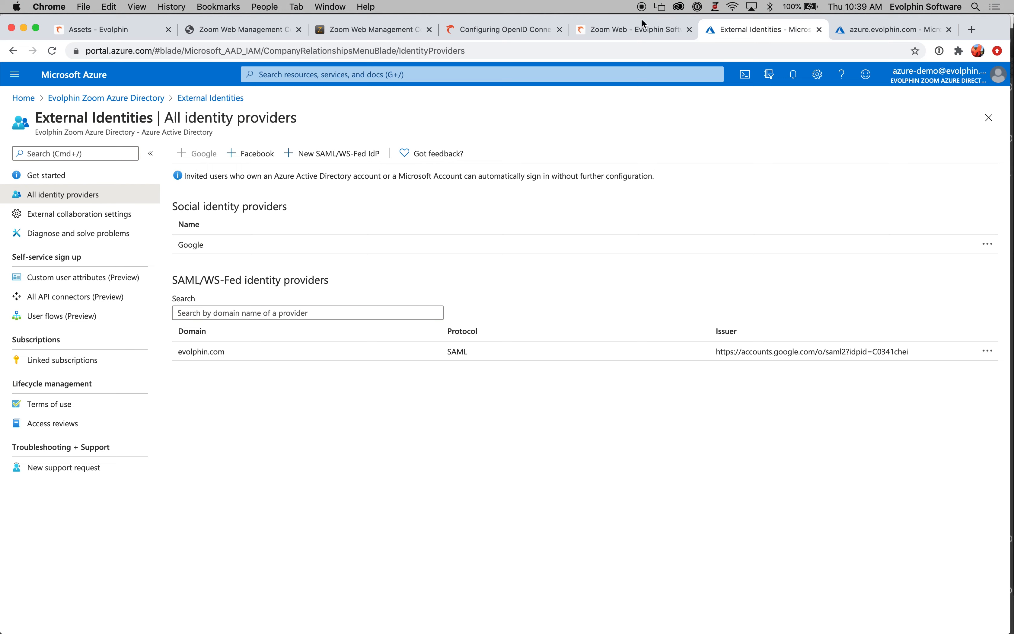
# Sign in to the Evolphin web client with Azure, choosing the signed-in Microsoft account and the second listed Google account
pyautogui.click(611, 34)
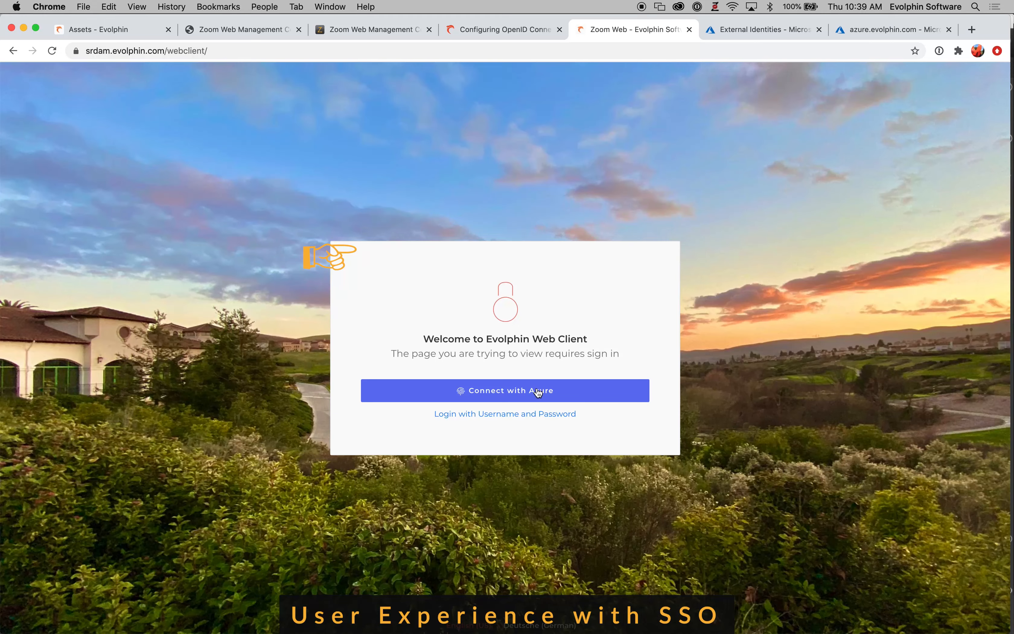
pyautogui.click(520, 393)
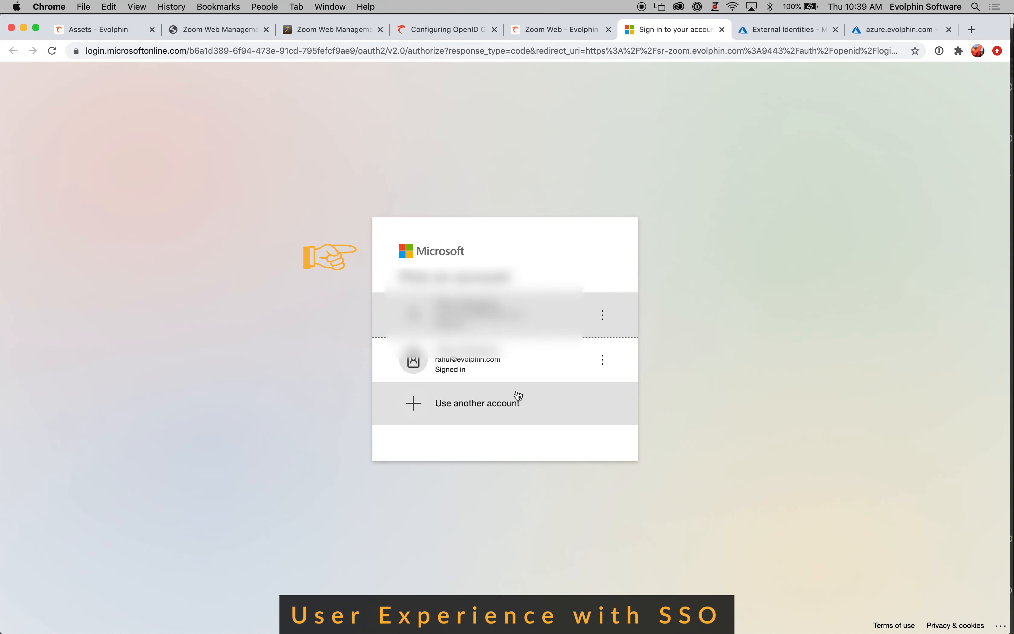
pyautogui.click(465, 367)
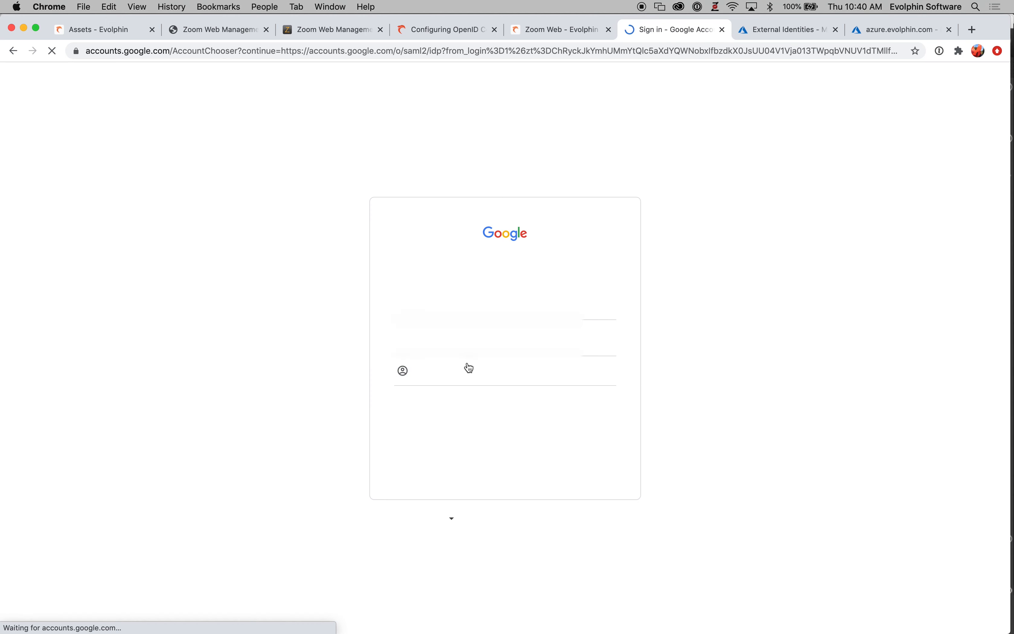
pyautogui.click(459, 337)
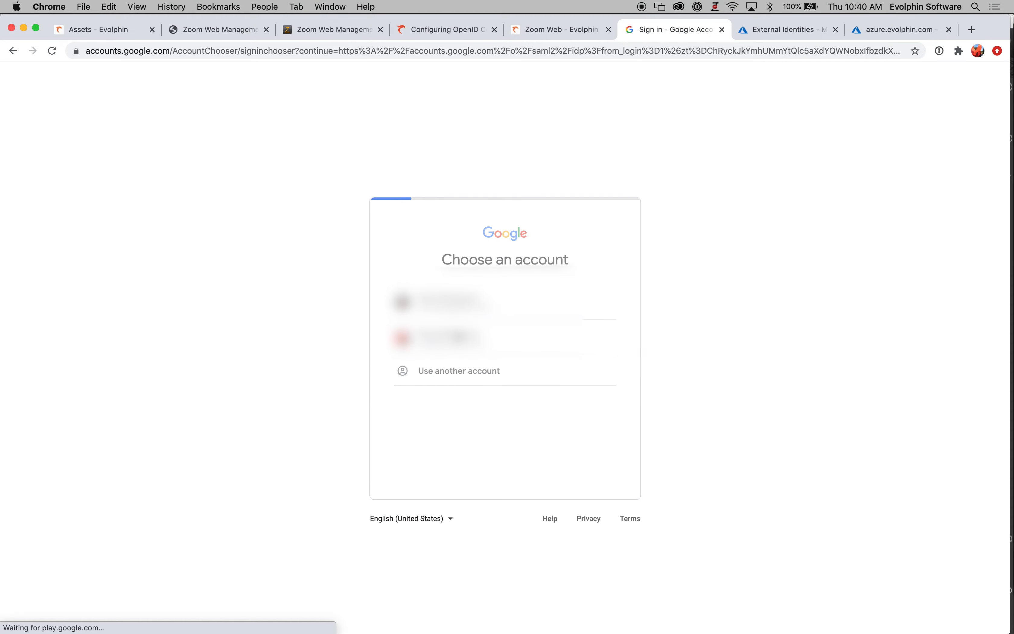